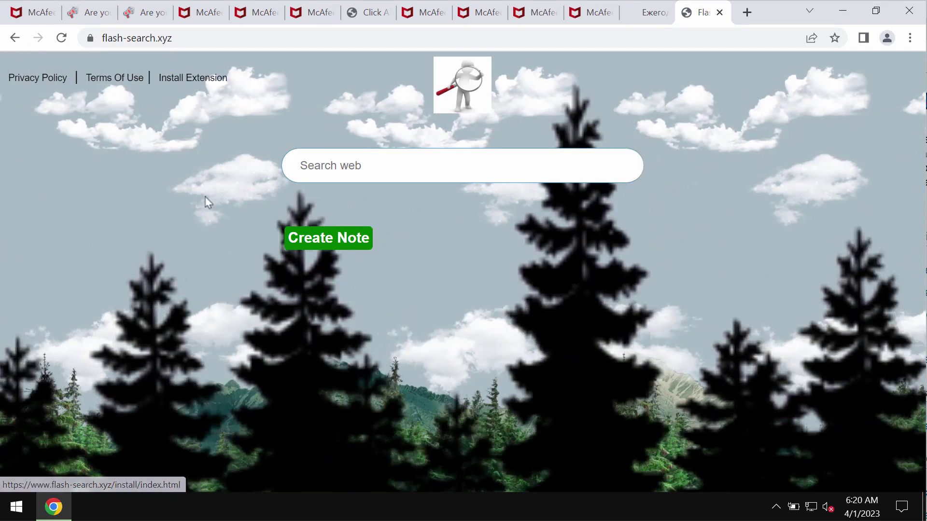
pyautogui.write('car')
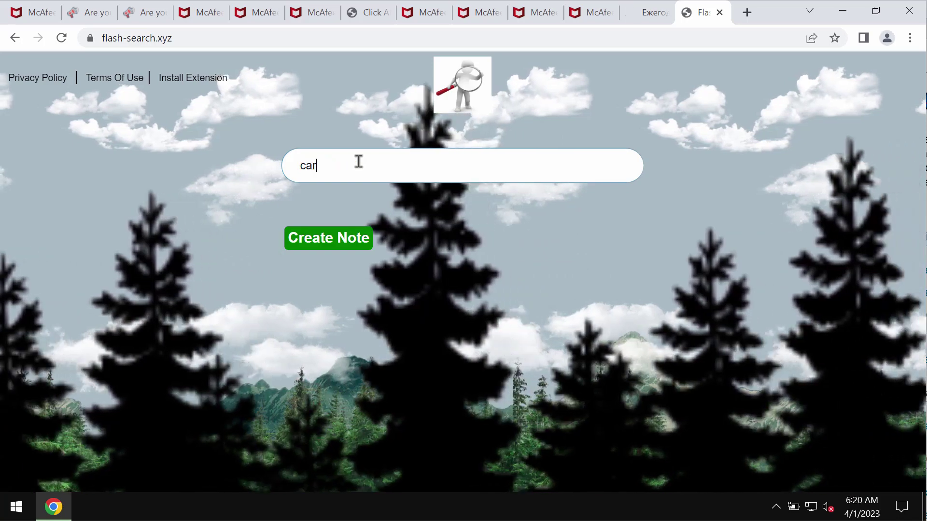
# Search Flash-Search for 'car', return to the page, reselect 'car', and open the extension install page
pyautogui.press('Return')
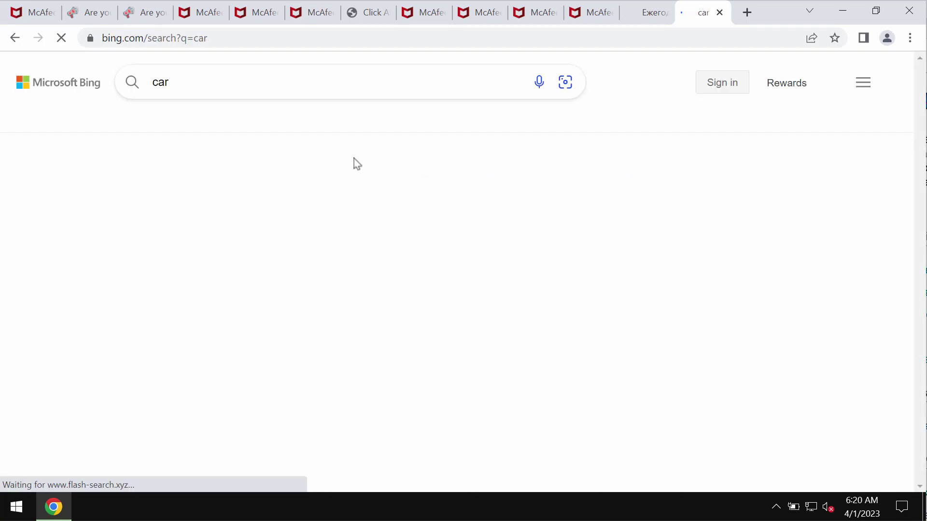
pyautogui.click(15, 38)
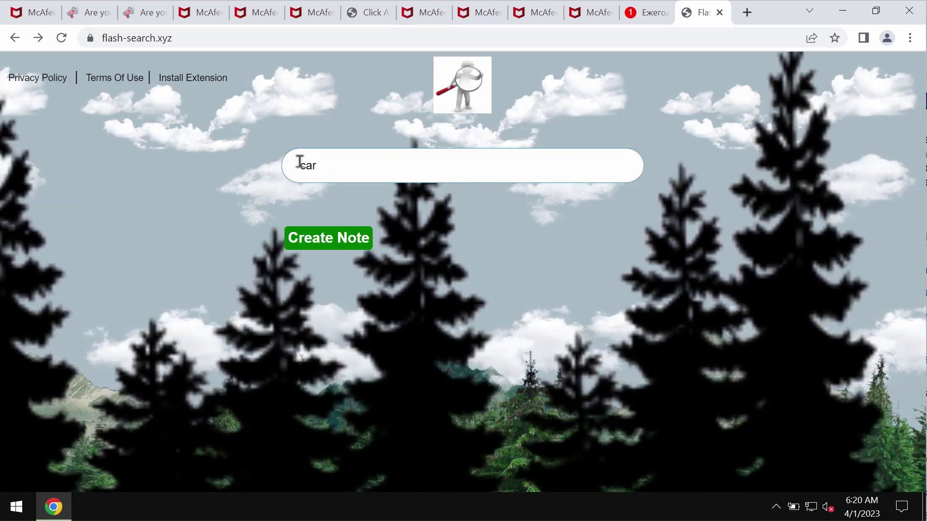
pyautogui.moveTo(300, 166); pyautogui.dragTo(447, 166)
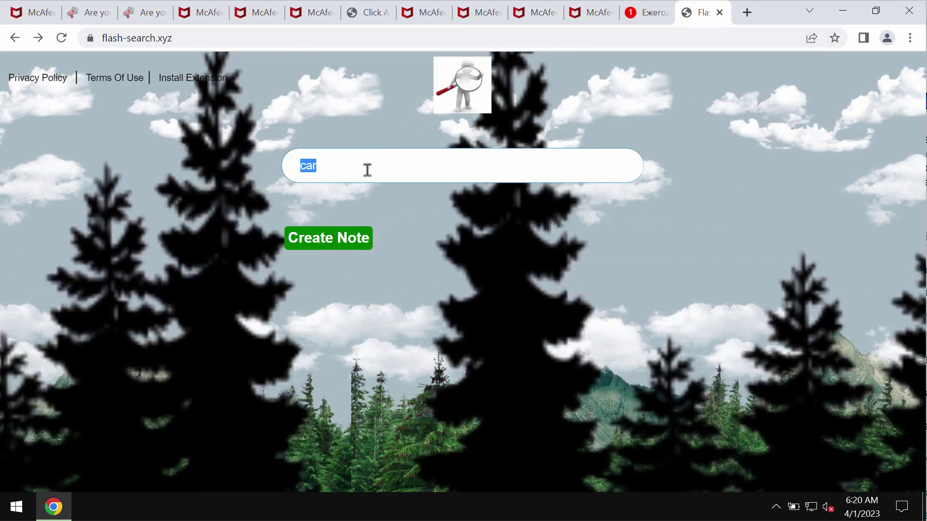
pyautogui.click(376, 167)
pyautogui.doubleClick(376, 167)
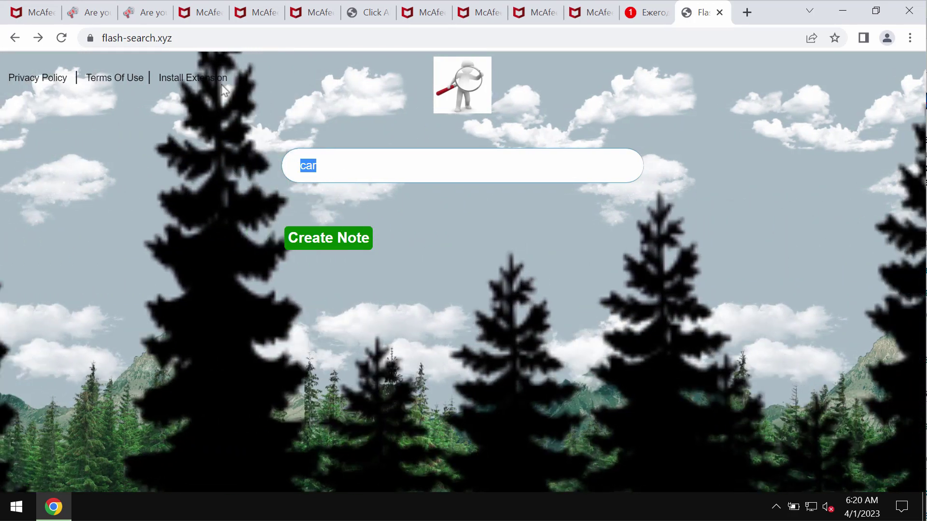
pyautogui.click(218, 82)
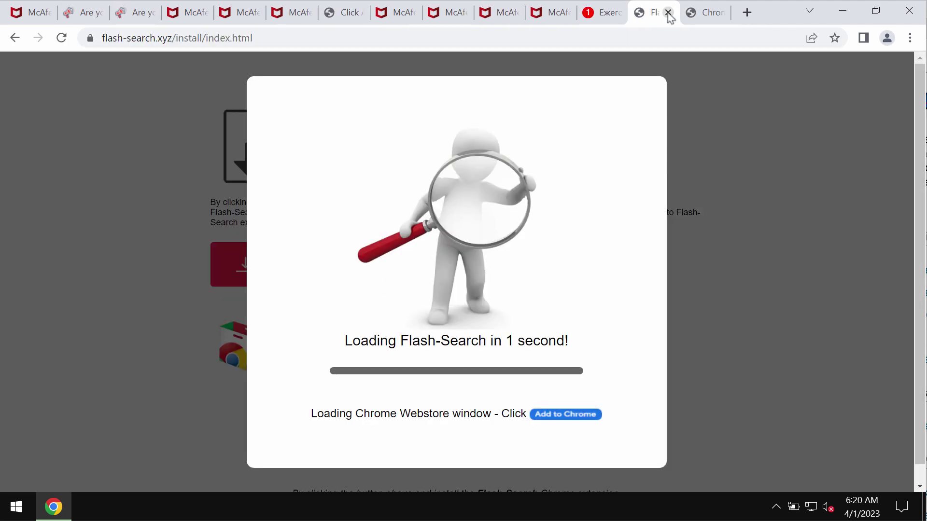
# Close the install tab and add Flash-Search to Chrome from its Web Store listing
pyautogui.click(666, 13)
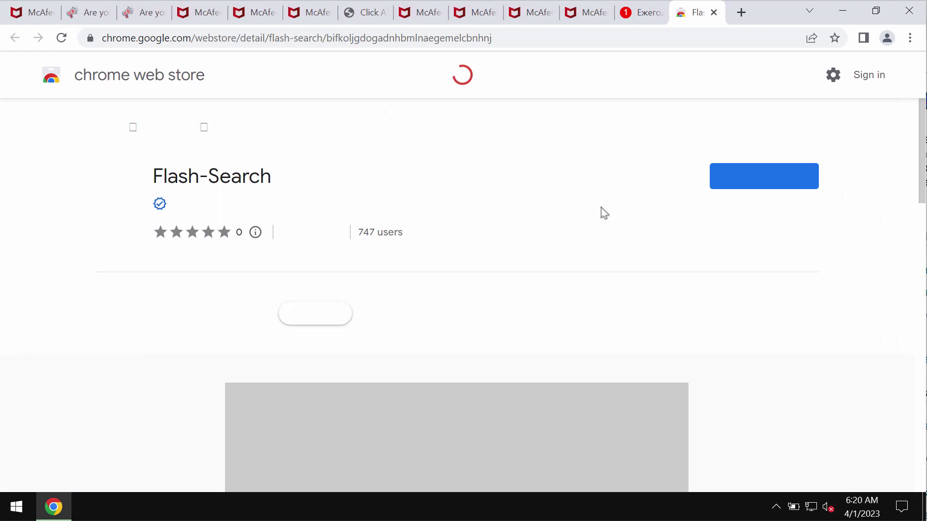
pyautogui.click(757, 179)
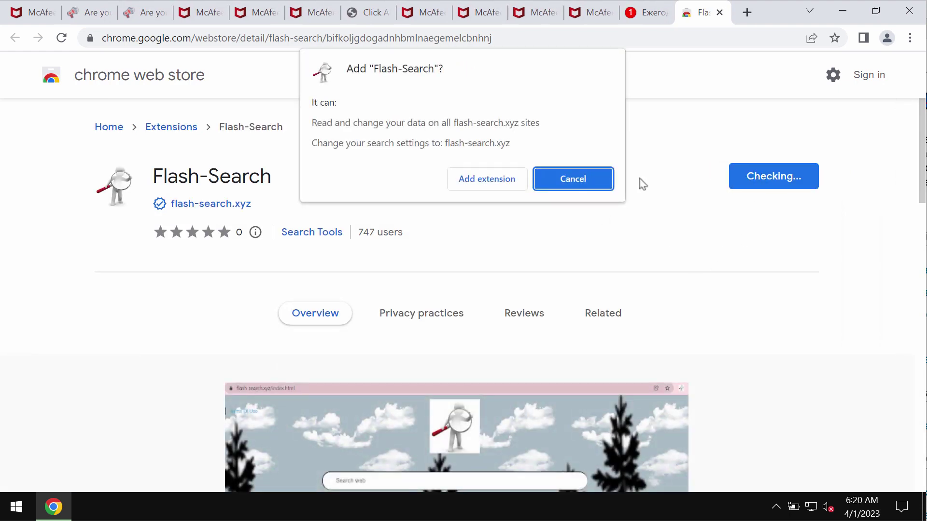
pyautogui.click(494, 184)
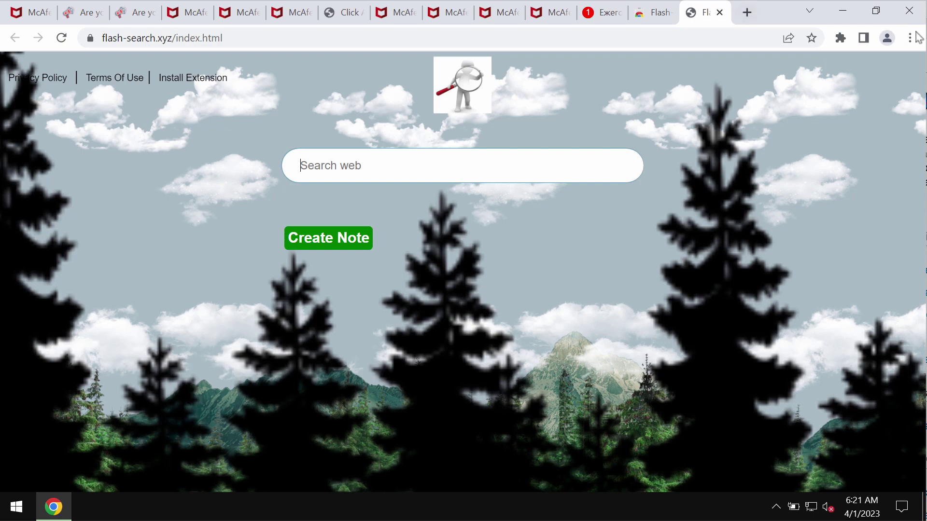
# Turn off and remove Flash-Search on Chrome's Extensions page
pyautogui.click(910, 38)
pyautogui.moveTo(776, 244)
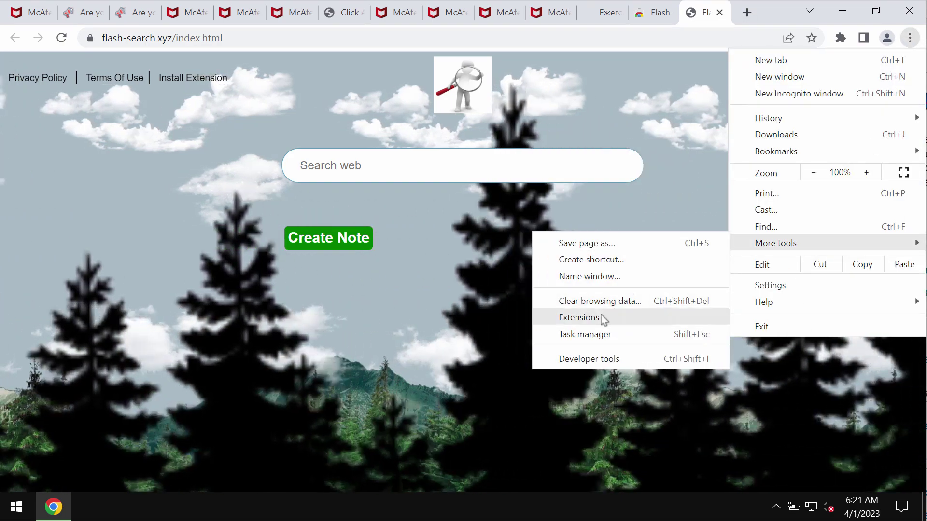
pyautogui.click(601, 317)
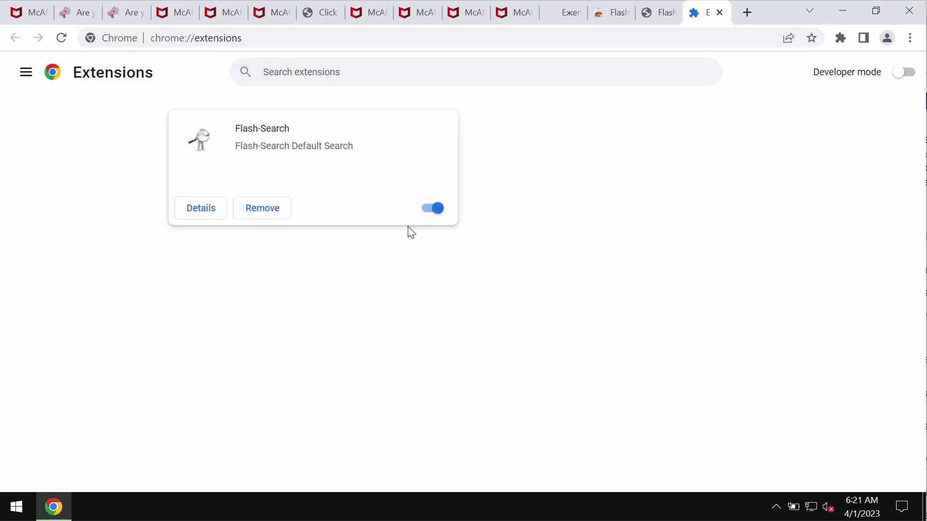
pyautogui.click(431, 209)
pyautogui.click(257, 208)
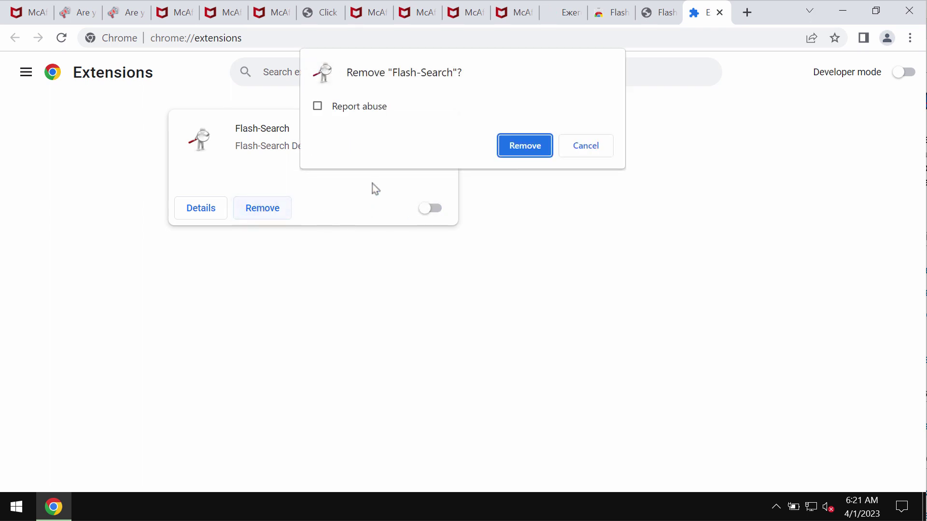
pyautogui.click(506, 147)
pyautogui.click(387, 42)
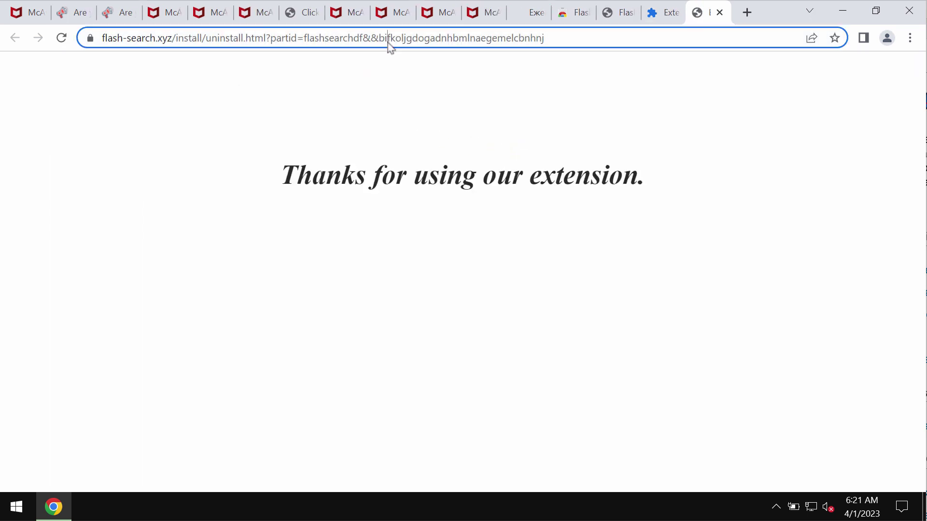
pyautogui.write('co')
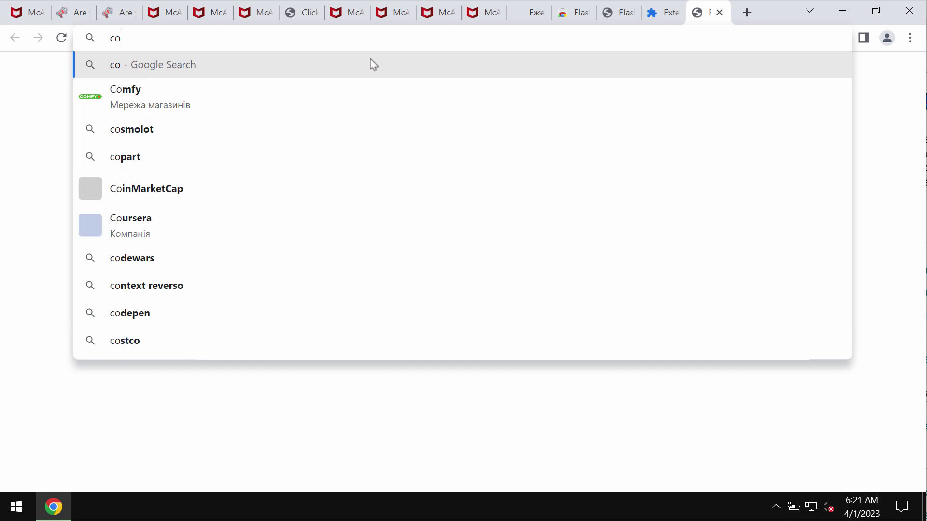
pyautogui.write('mbocleaner')
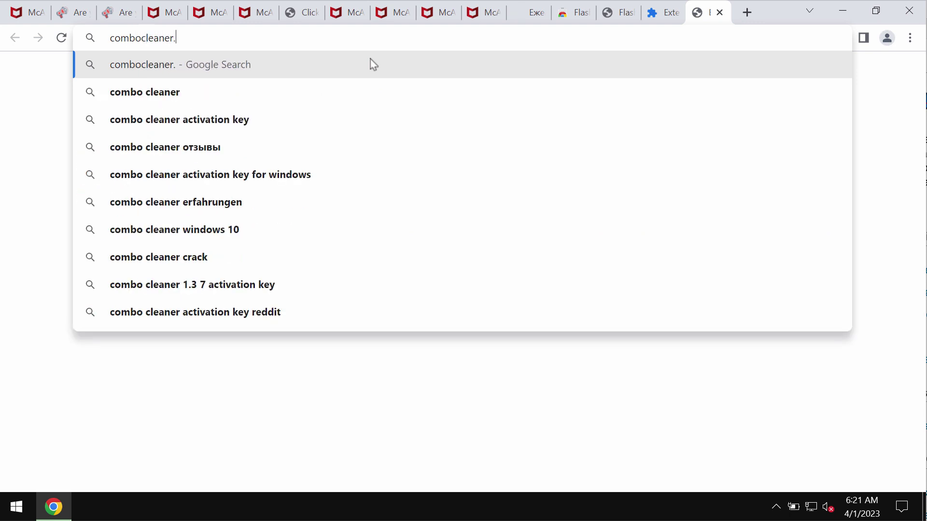
pyautogui.write('.com')
# Load combocleaner.com and close the leftover Web Store, Flash-Search and extensions tabs
pyautogui.press('Return')
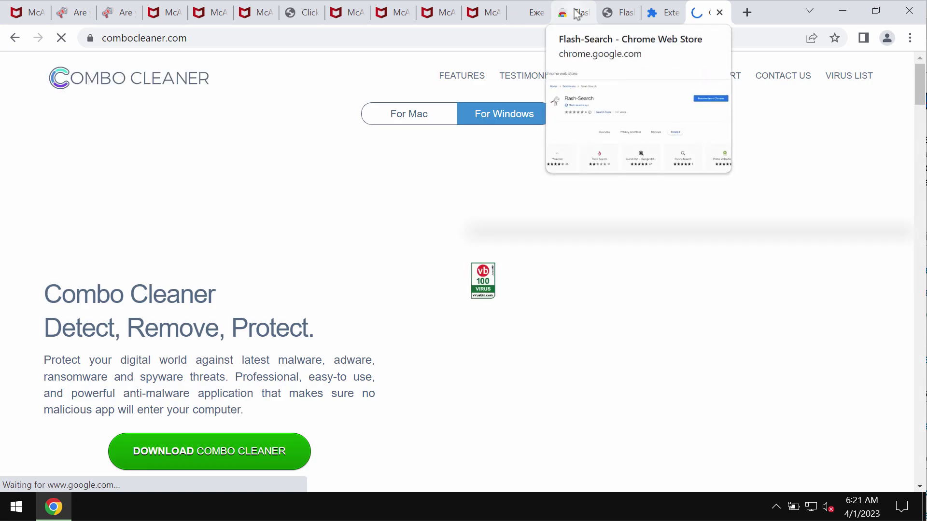
pyautogui.click(588, 16)
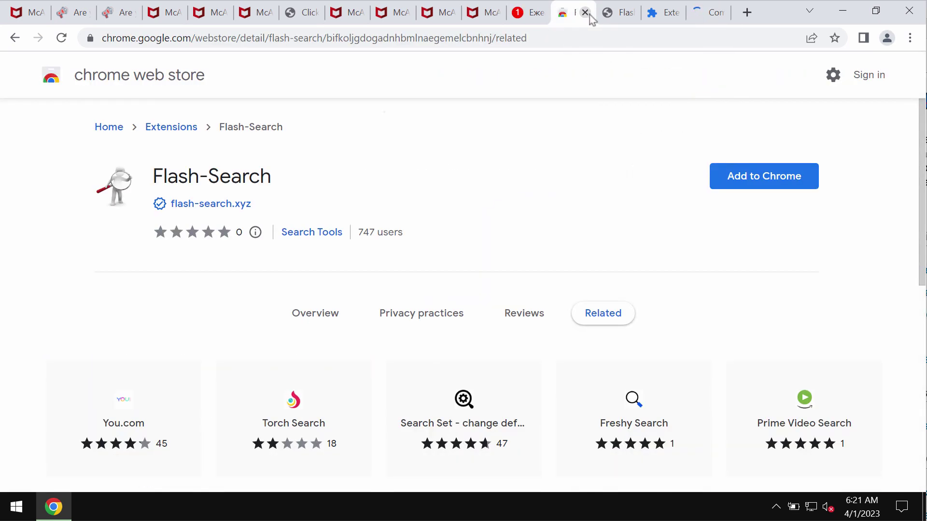
pyautogui.click(585, 12)
pyautogui.click(585, 12)
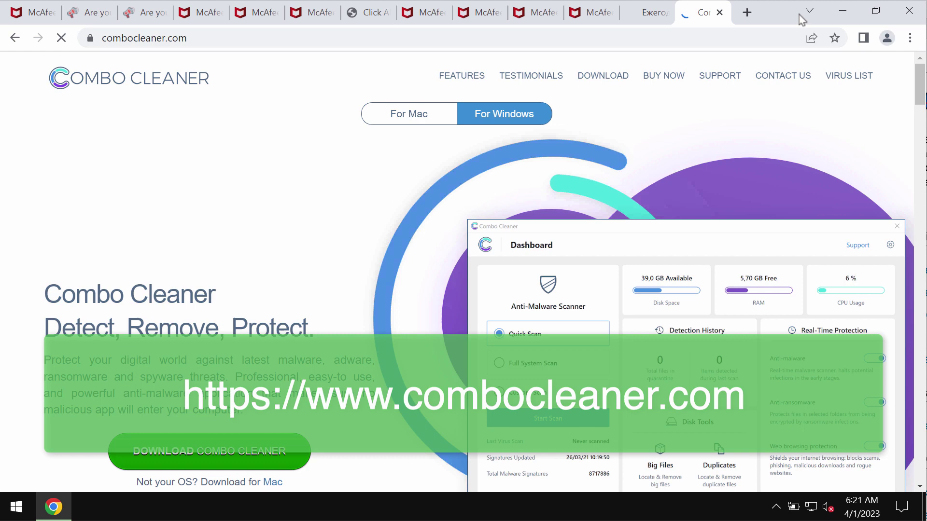
# Minimize Chrome and select the Combo Cleaner shortcut on the desktop
pyautogui.click(842, 11)
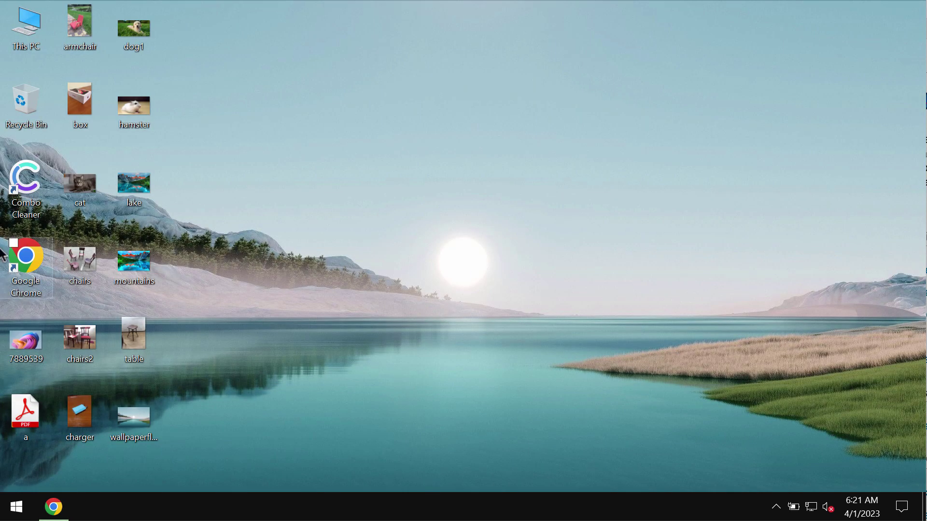
pyautogui.click(25, 203)
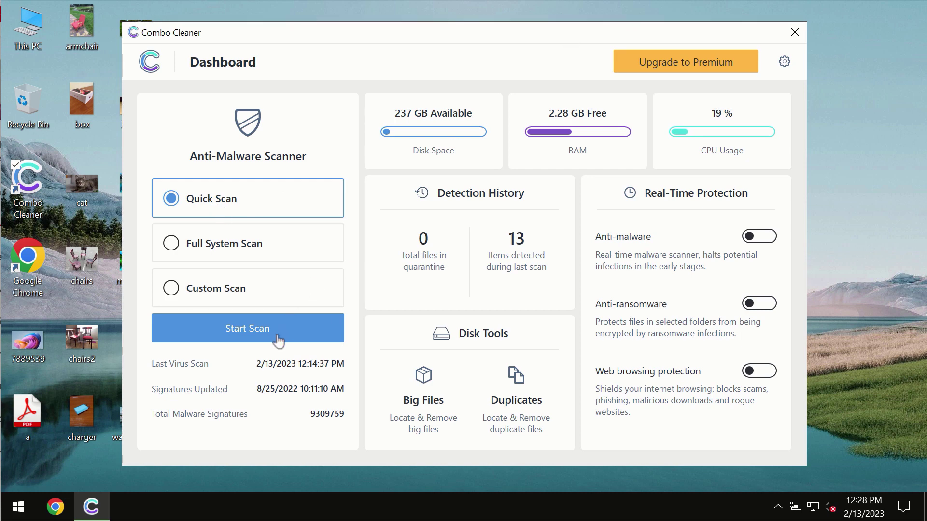
# Start a Quick Scan from the Combo Cleaner dashboard
pyautogui.click(245, 339)
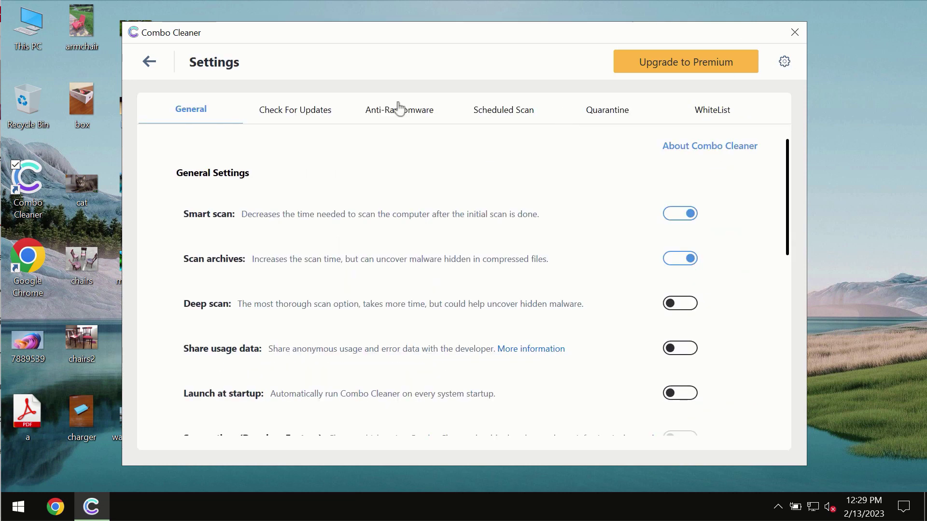
# Switch to the Anti-Ransomware settings to review the protected folders
pyautogui.click(398, 116)
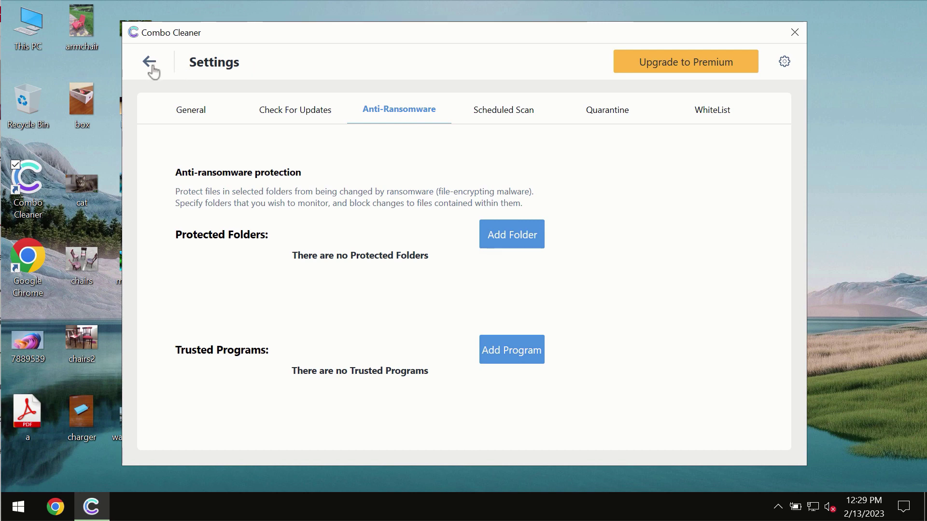
# Return to the dashboard and open the running Quick Scan's progress view
pyautogui.click(150, 64)
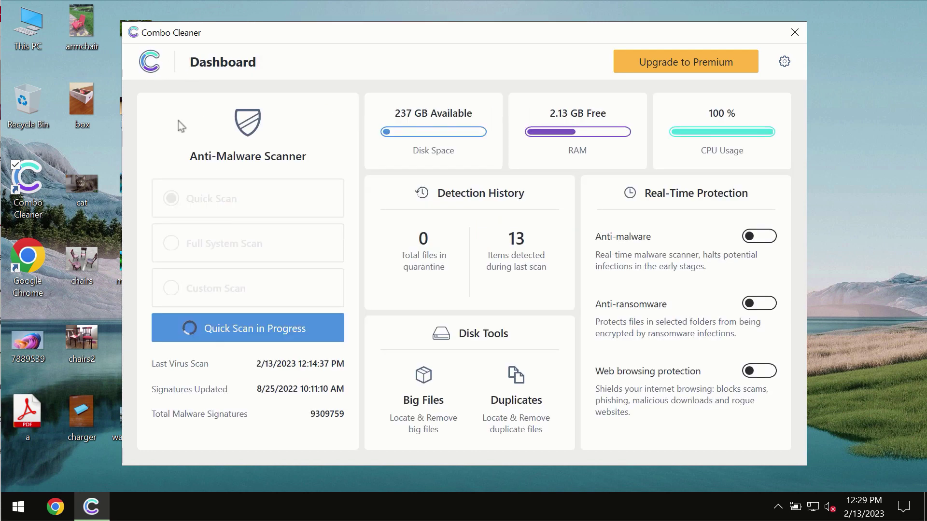
pyautogui.click(281, 333)
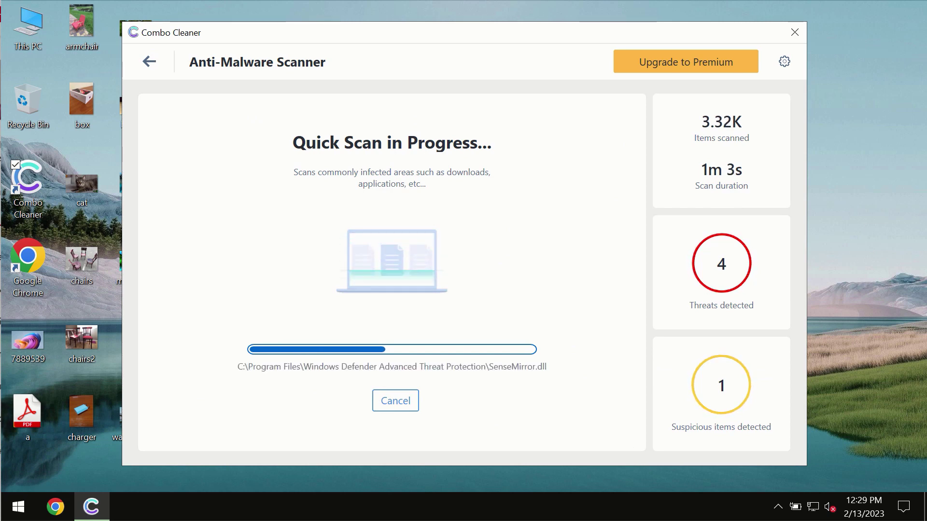